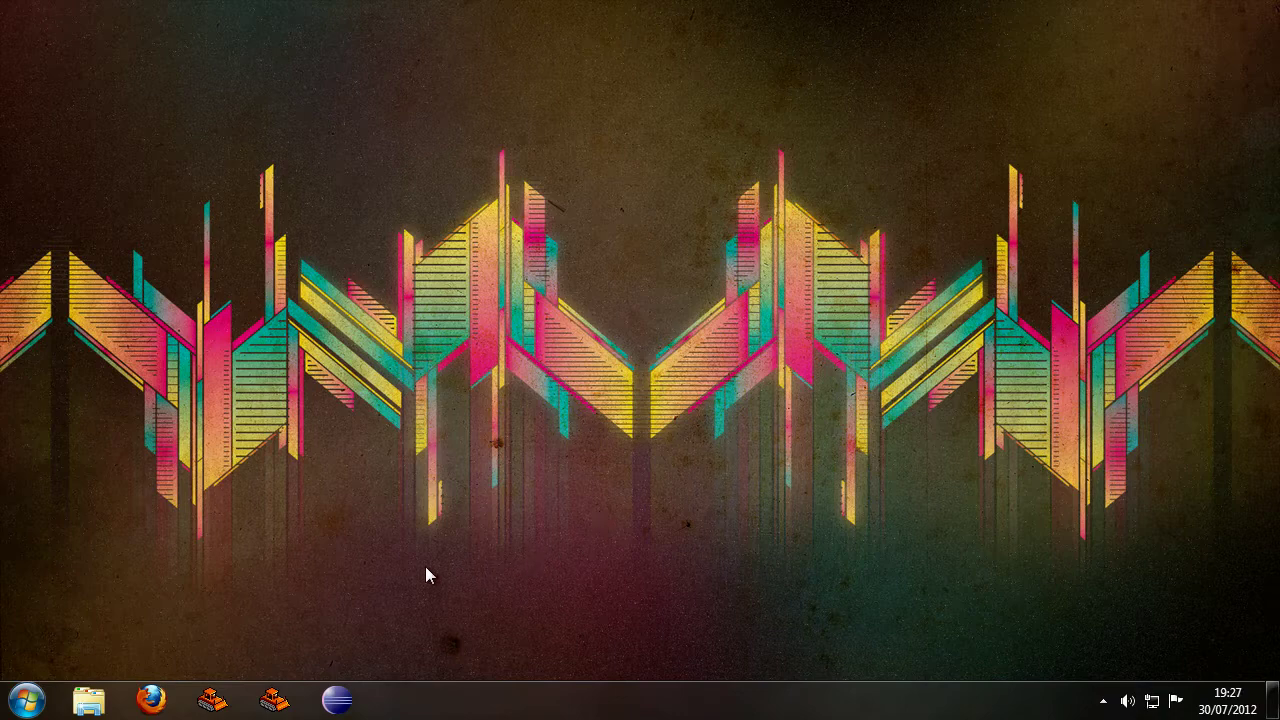
Try to target a client window in SCAR Divi, and close the program without sending the error report.
left_click(212, 700)
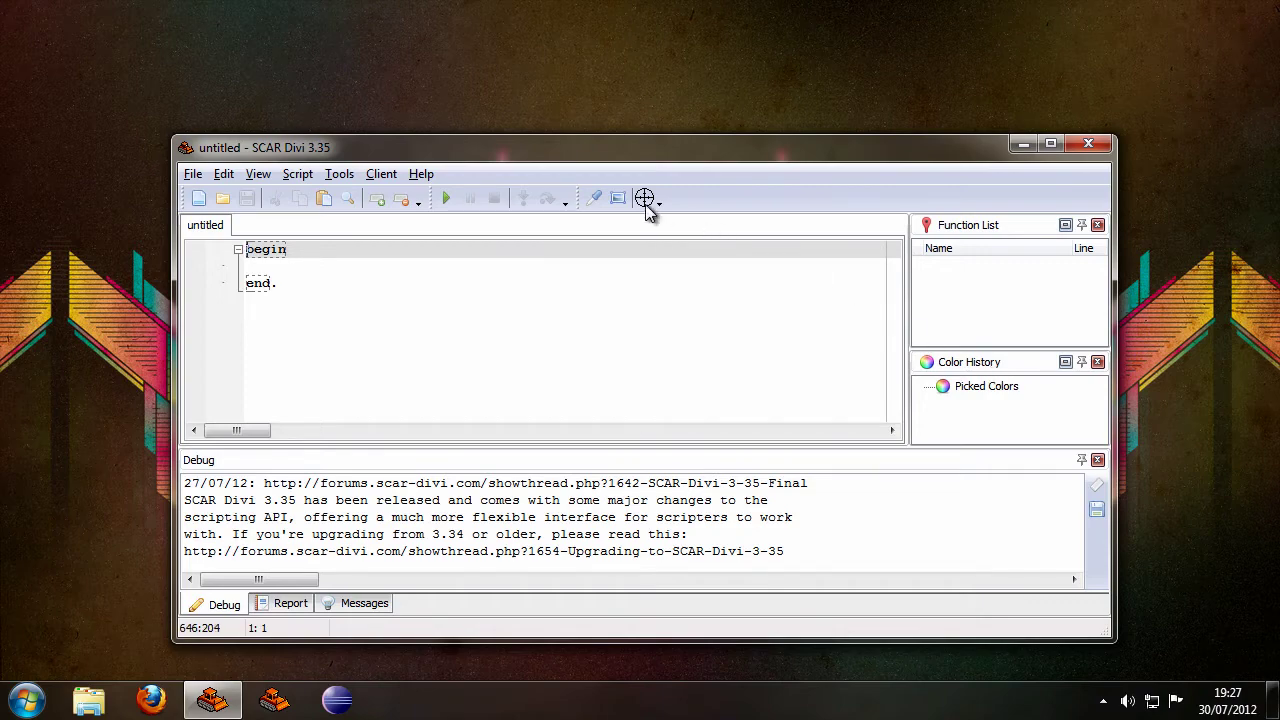
left_click_drag(645, 199, 615, 274)
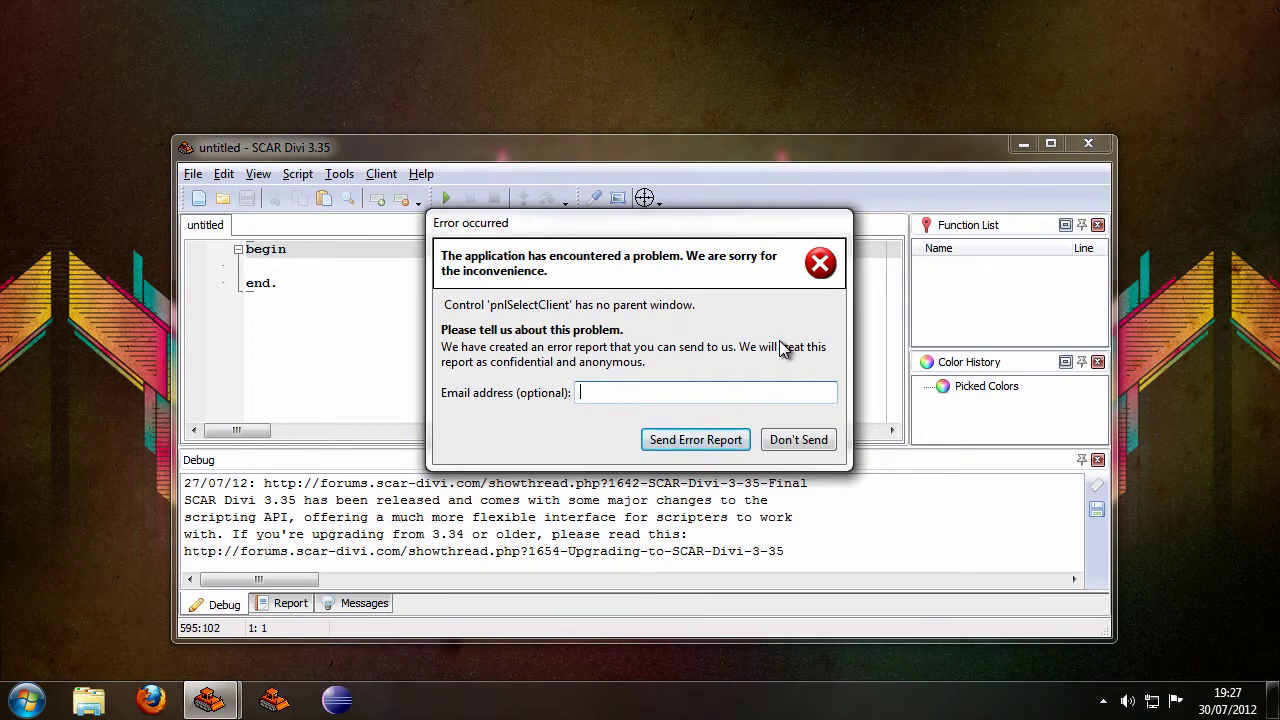
left_click(813, 442)
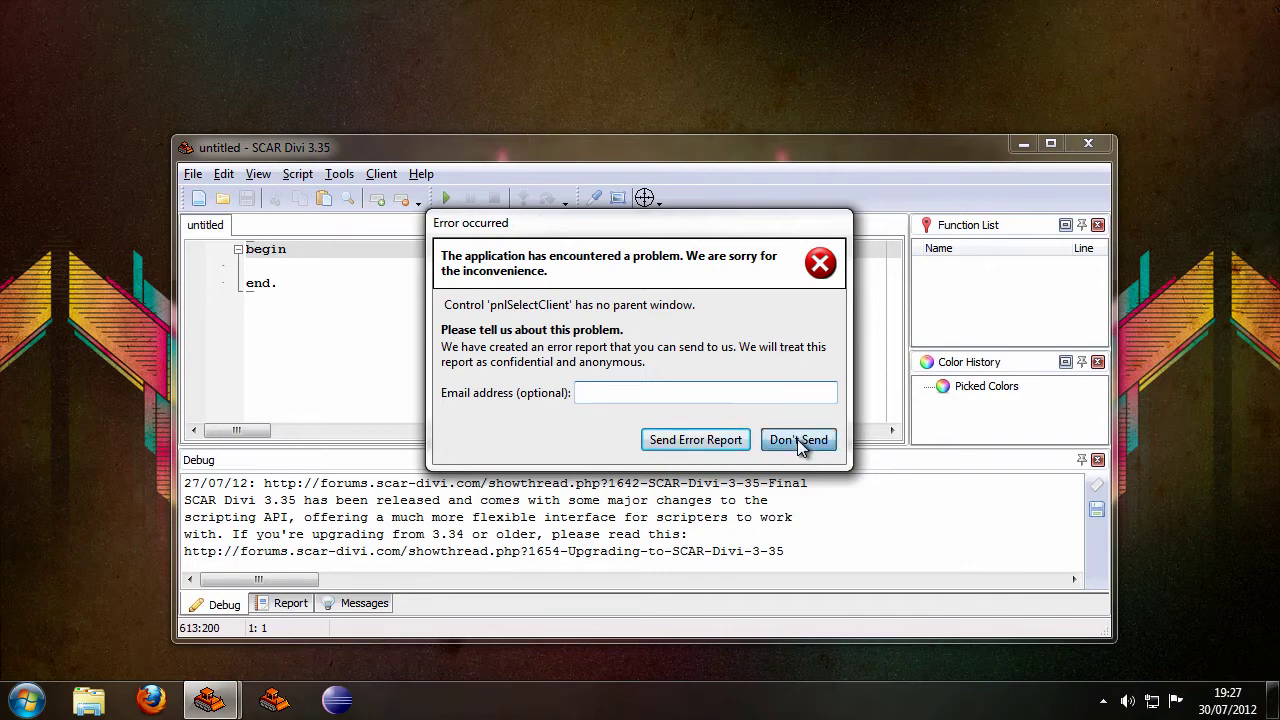
left_click(1088, 144)
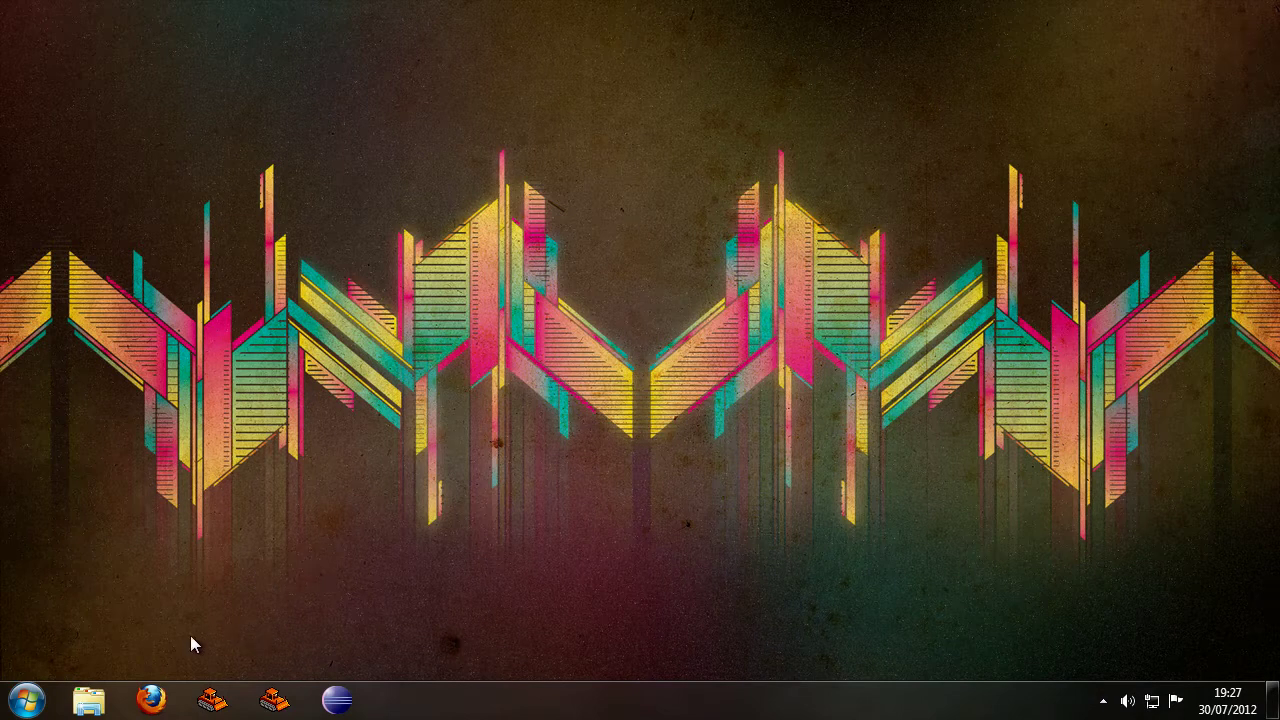
Switch to Windows Explorer and open the user's profile folder under C:\Users.
left_click(89, 700)
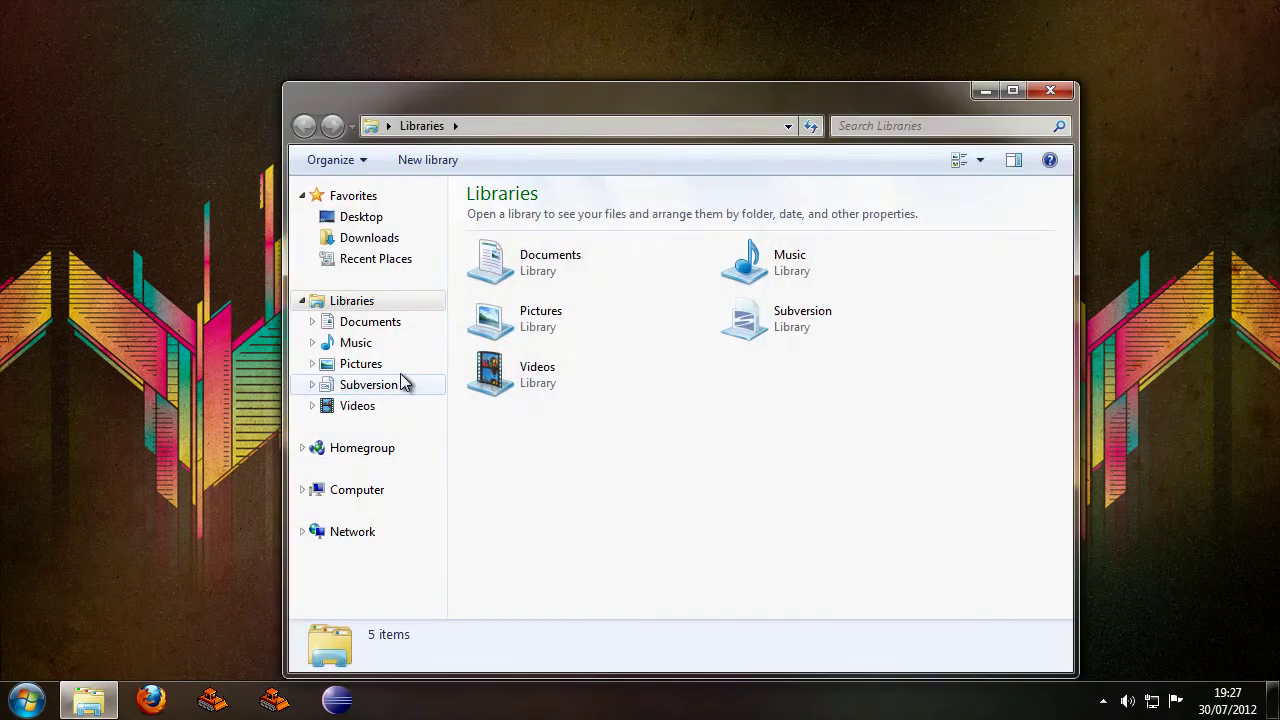
left_click(360, 490)
left_click(560, 253)
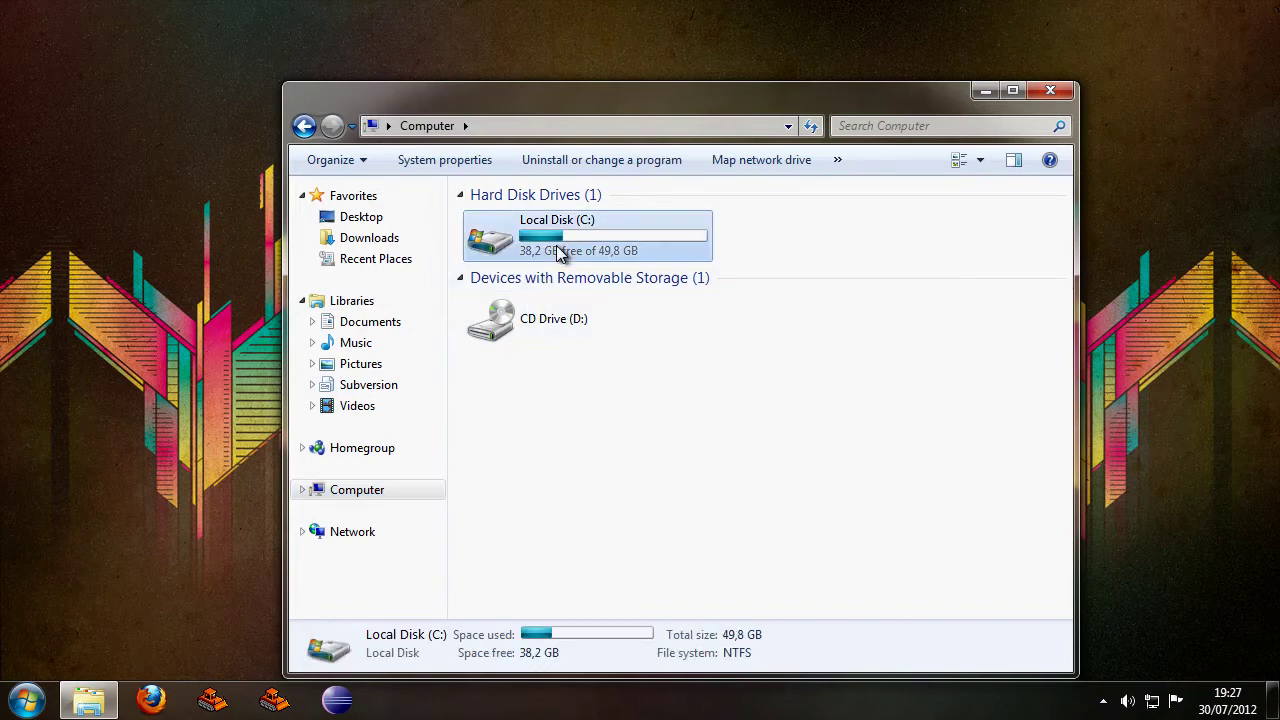
double_click(560, 253)
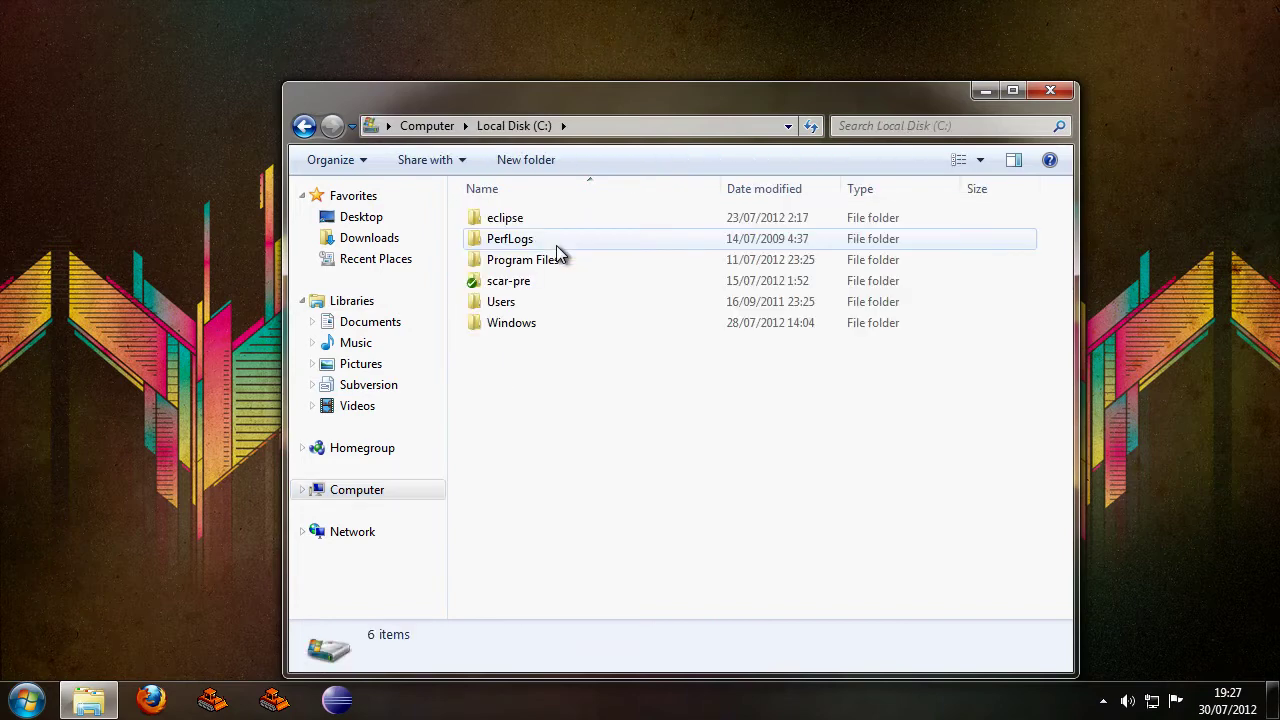
double_click(543, 300)
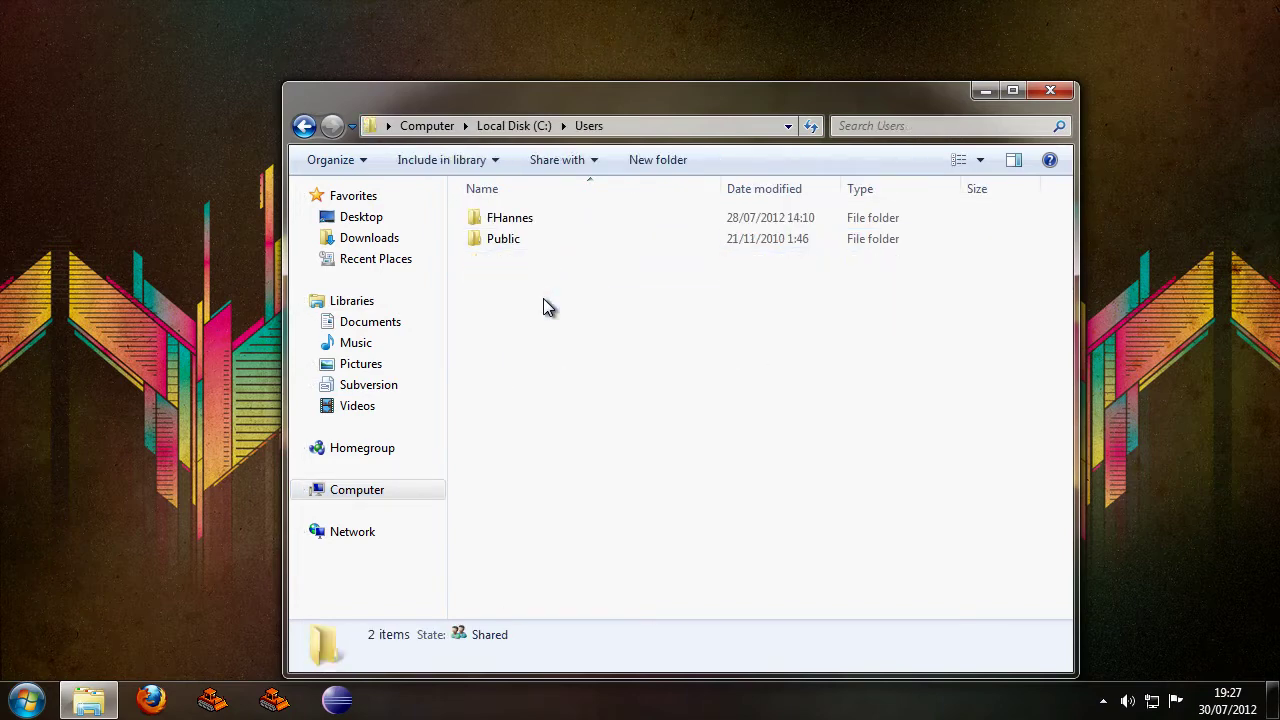
double_click(527, 222)
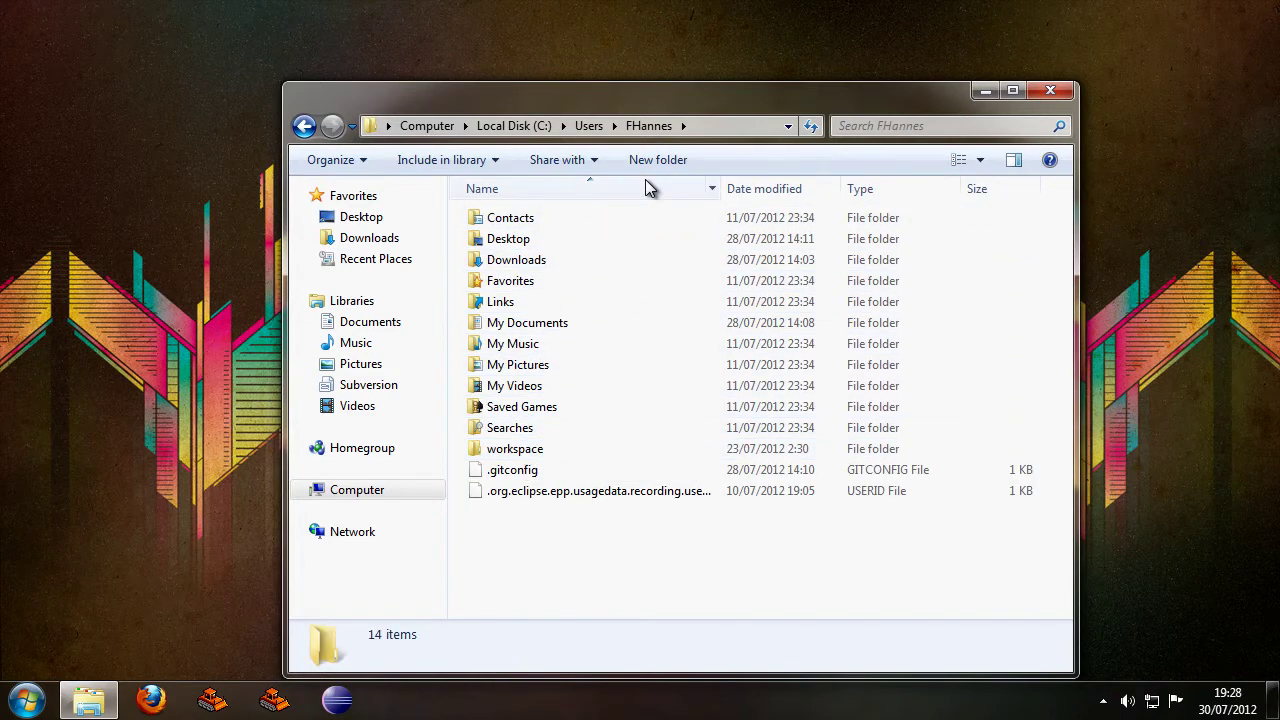
Go to the profile's hidden AppData folder and open its Local\SCAR Divi subfolder.
left_click(712, 130)
left_click(670, 128)
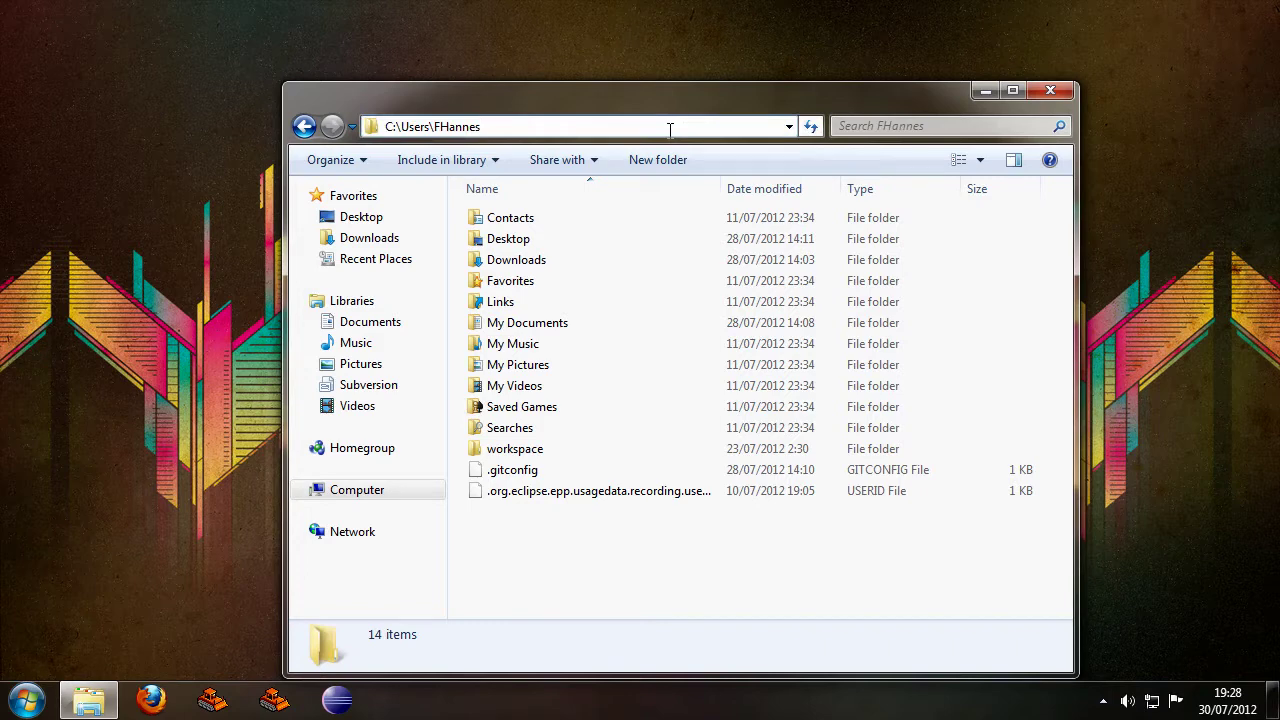
type("\\AppData")
key("Return")
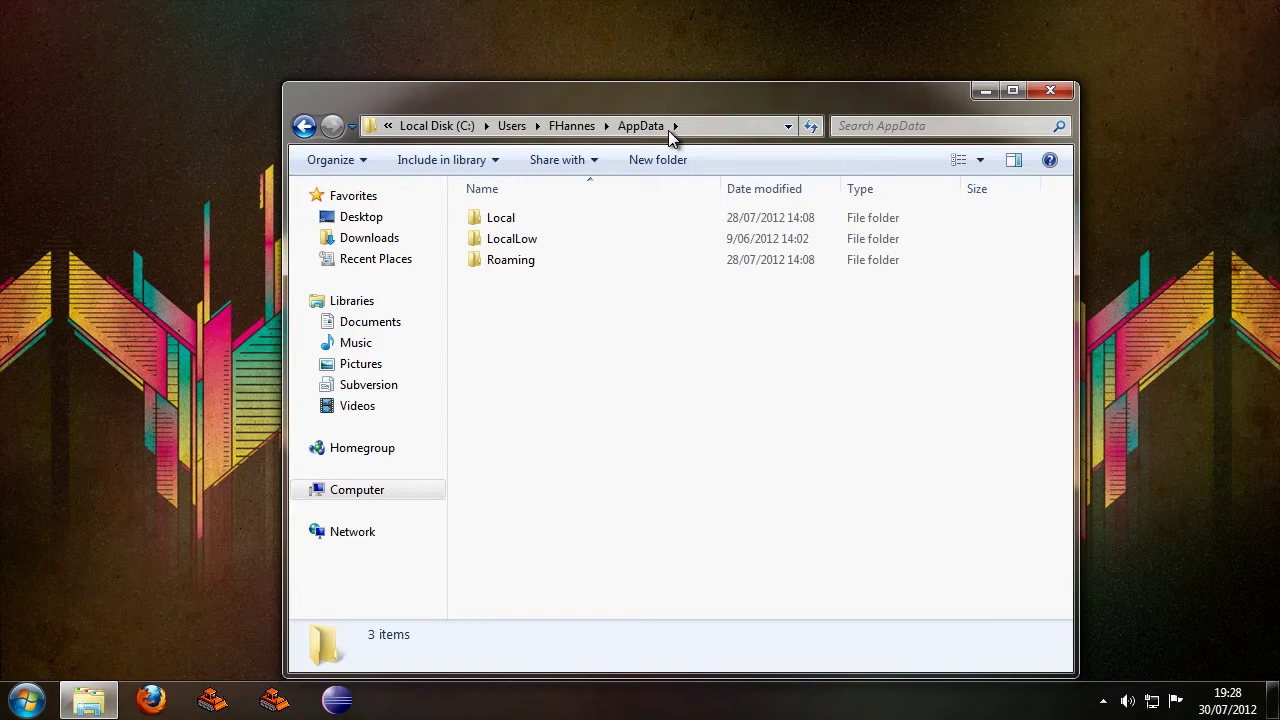
left_click(543, 258)
double_click(532, 220)
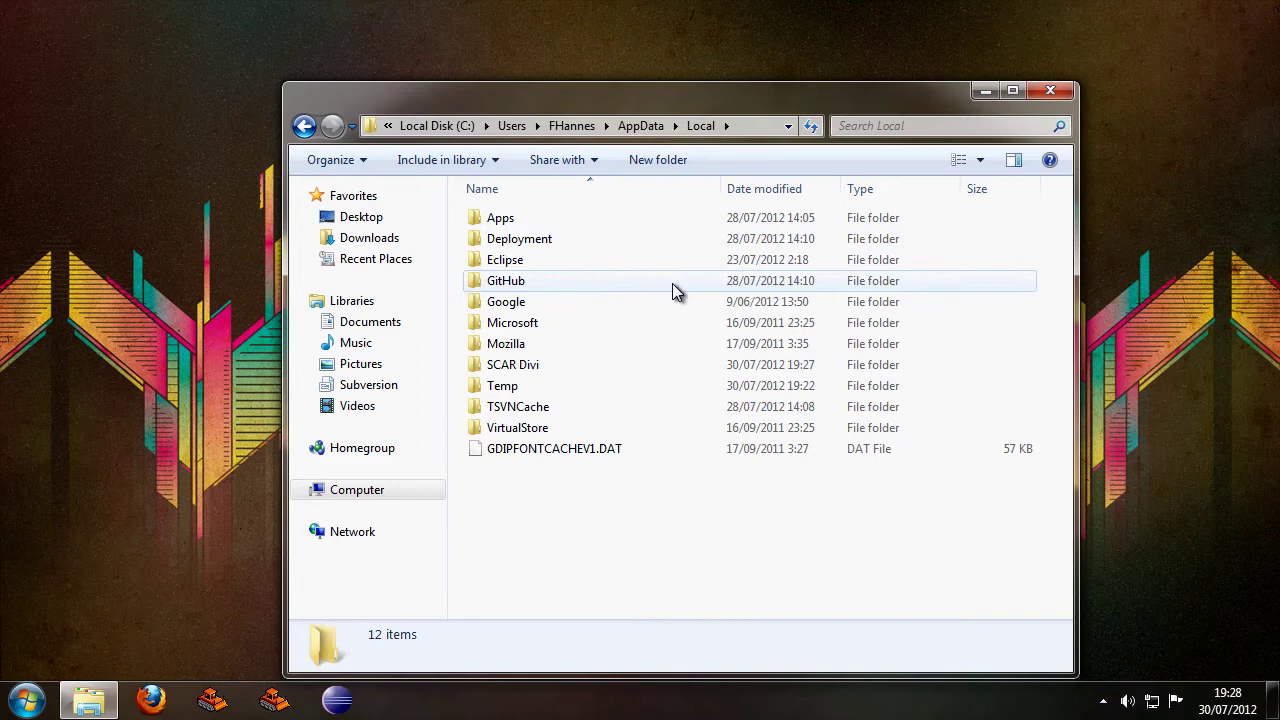
double_click(553, 365)
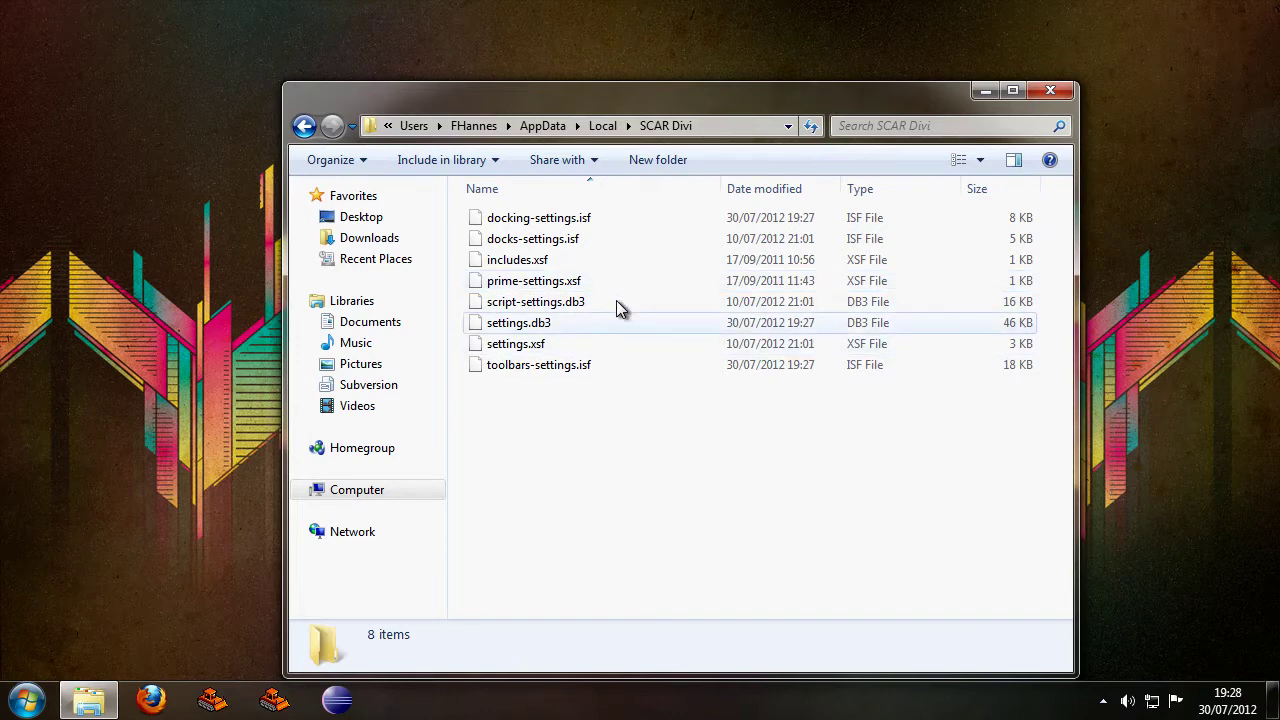
Delete the docking-settings.isf and docks-settings.isf files from the SCAR Divi folder and close the Explorer window.
left_click(585, 218)
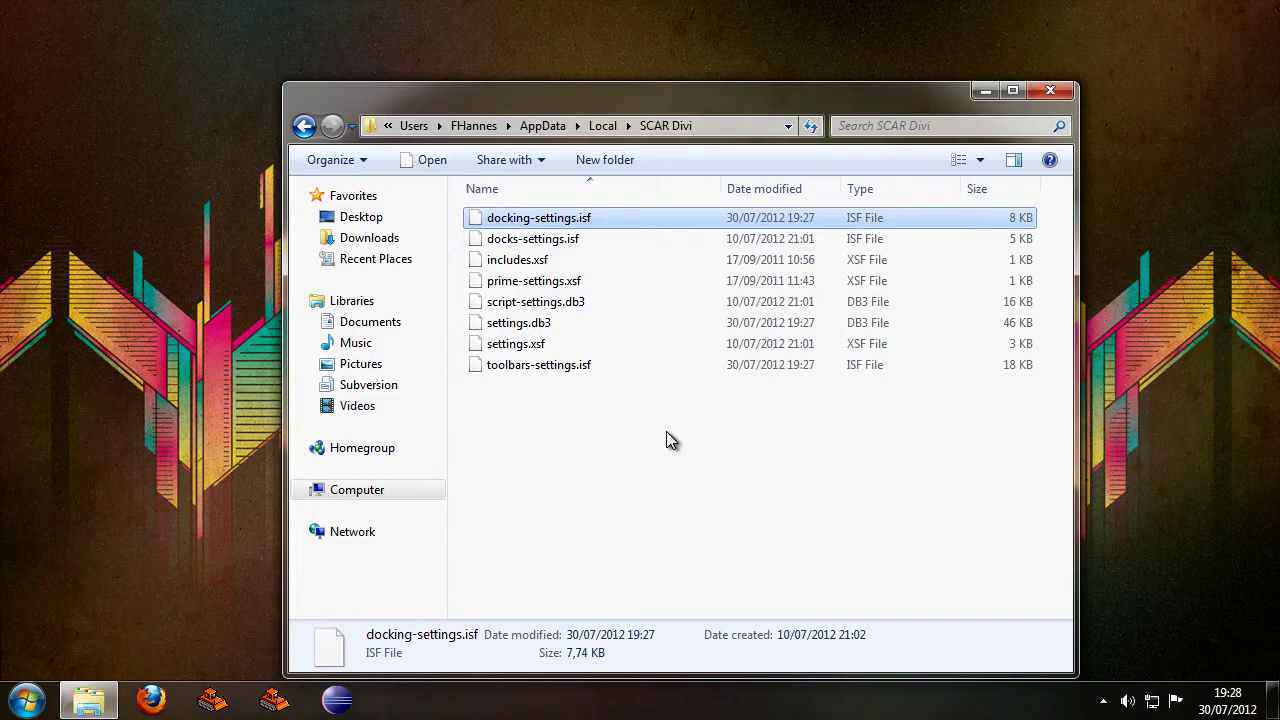
key("shift+Delete")
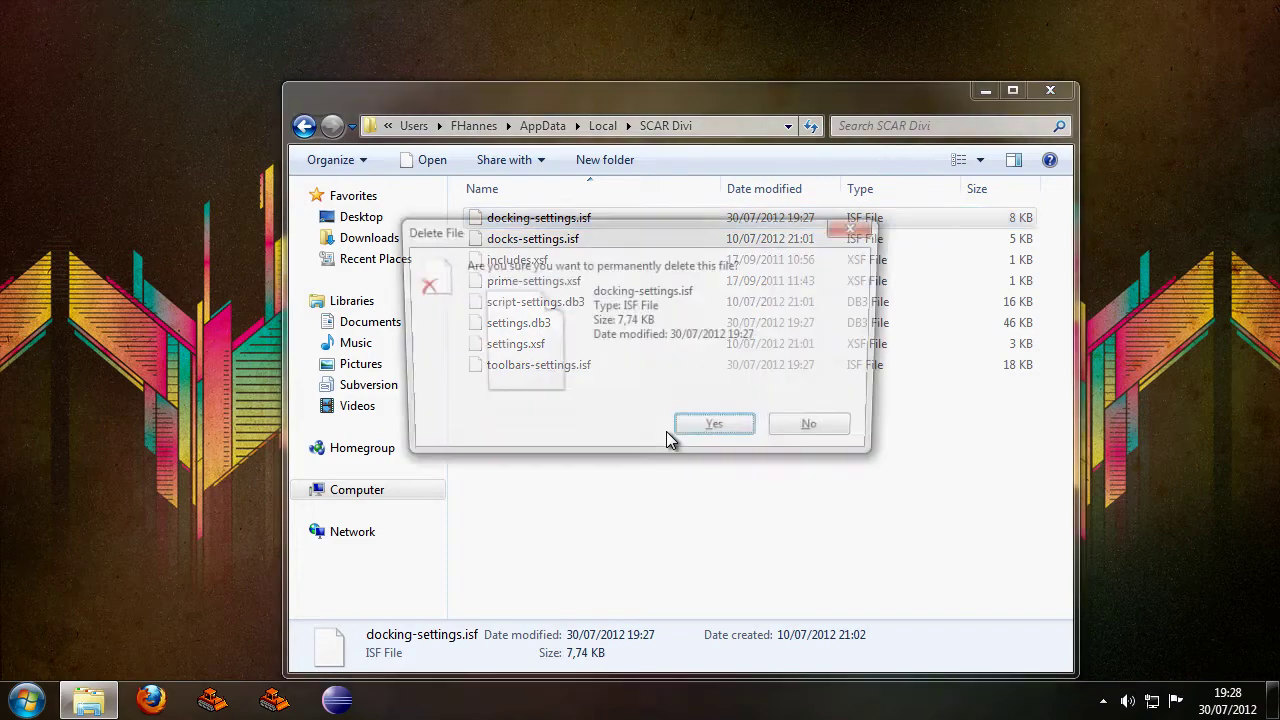
left_click(689, 428)
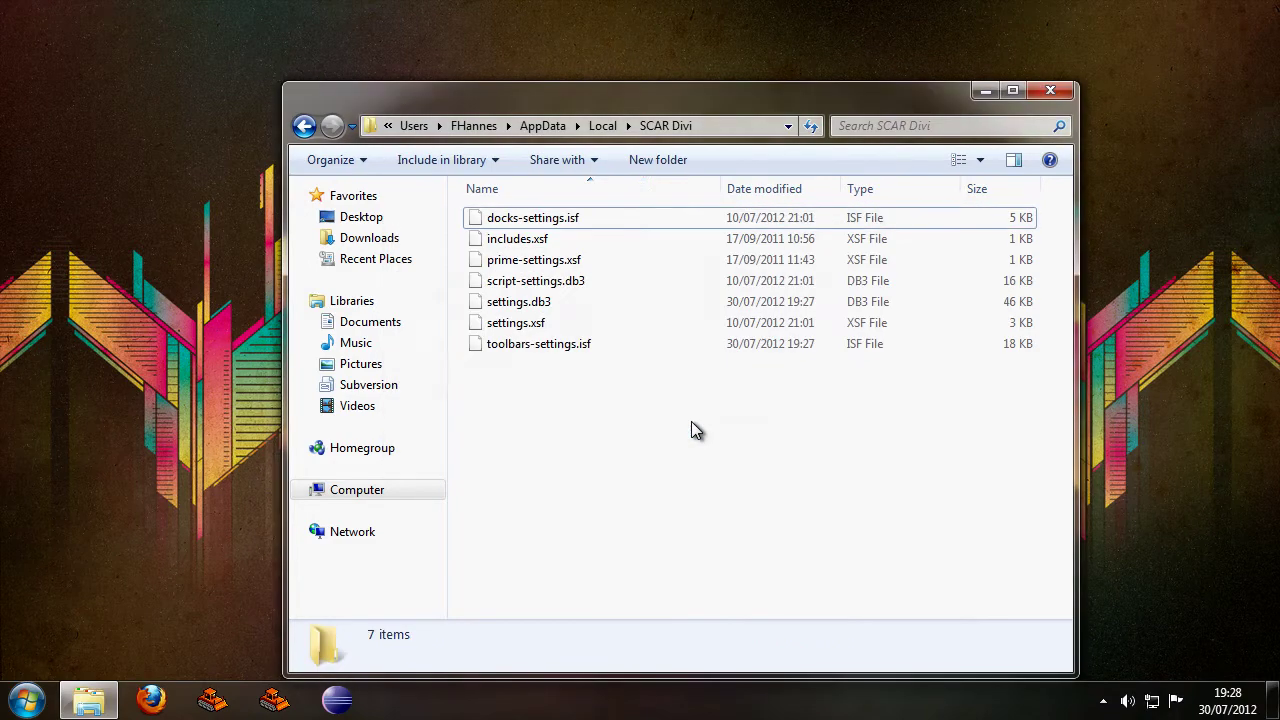
left_click(598, 218)
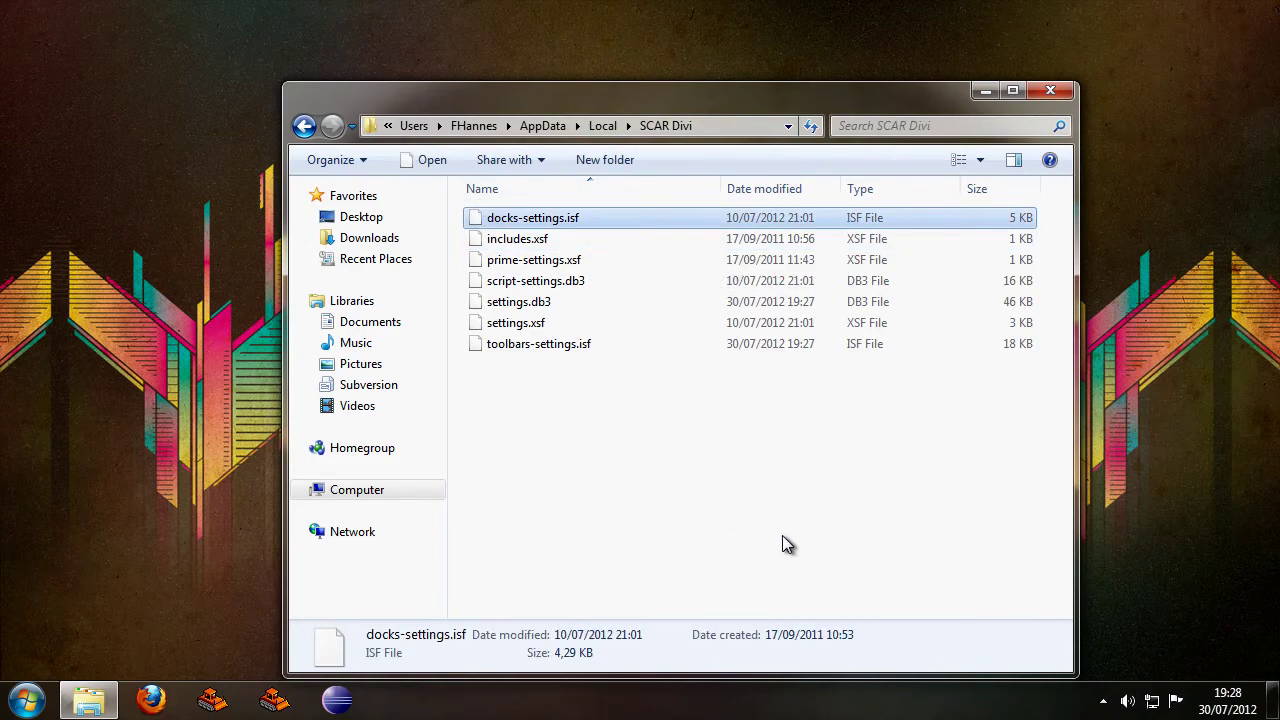
key("Delete")
key("Return")
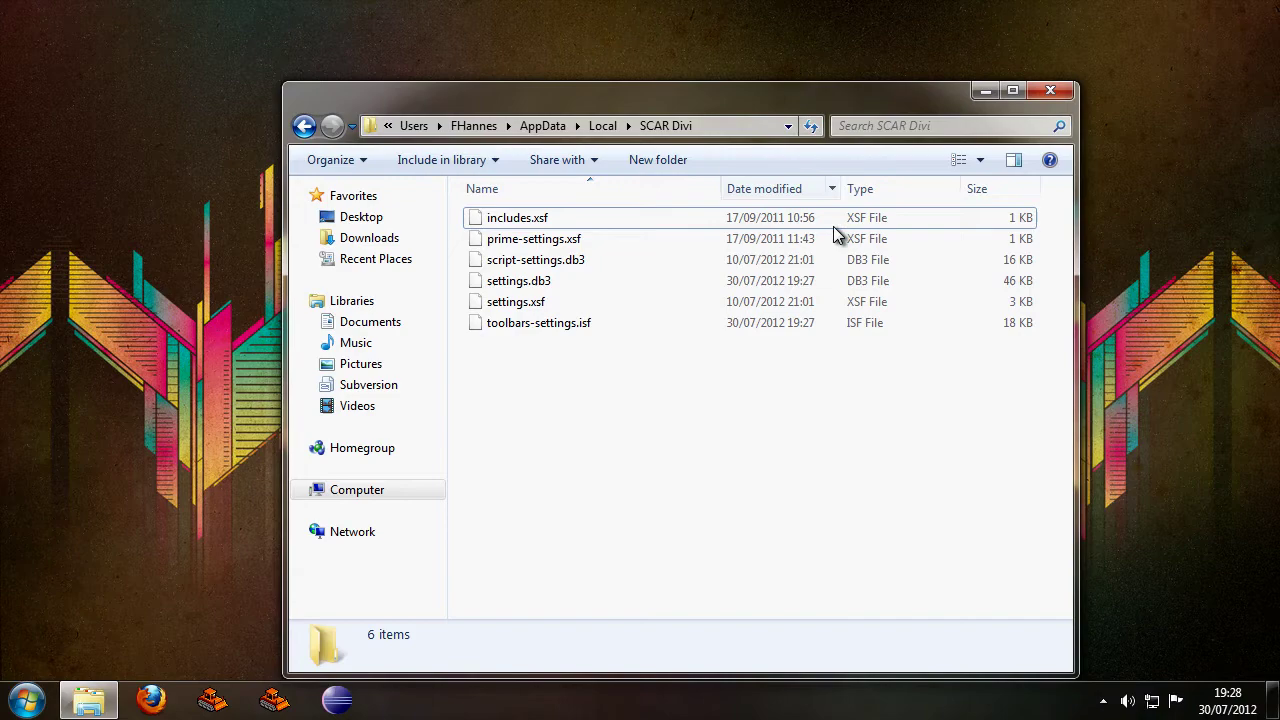
left_click(1055, 90)
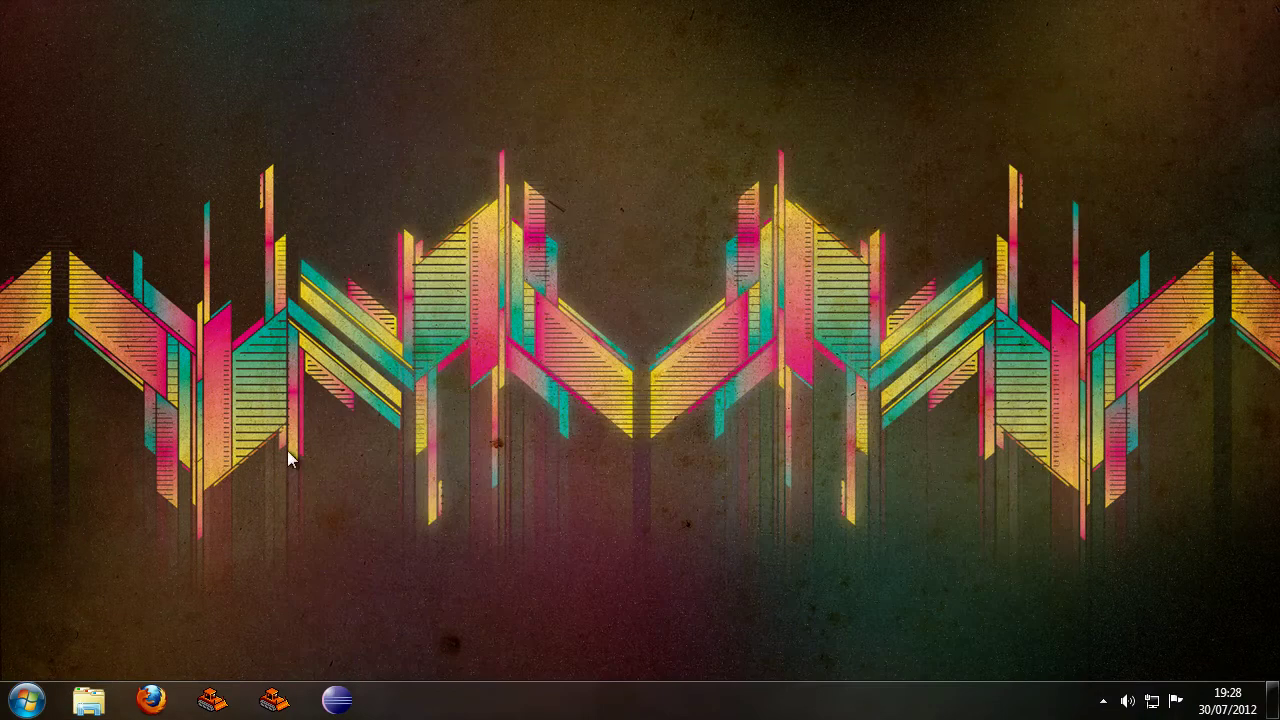
Relaunch SCAR Divi and make its window taller so the Target Client properties have more room.
left_click(227, 696)
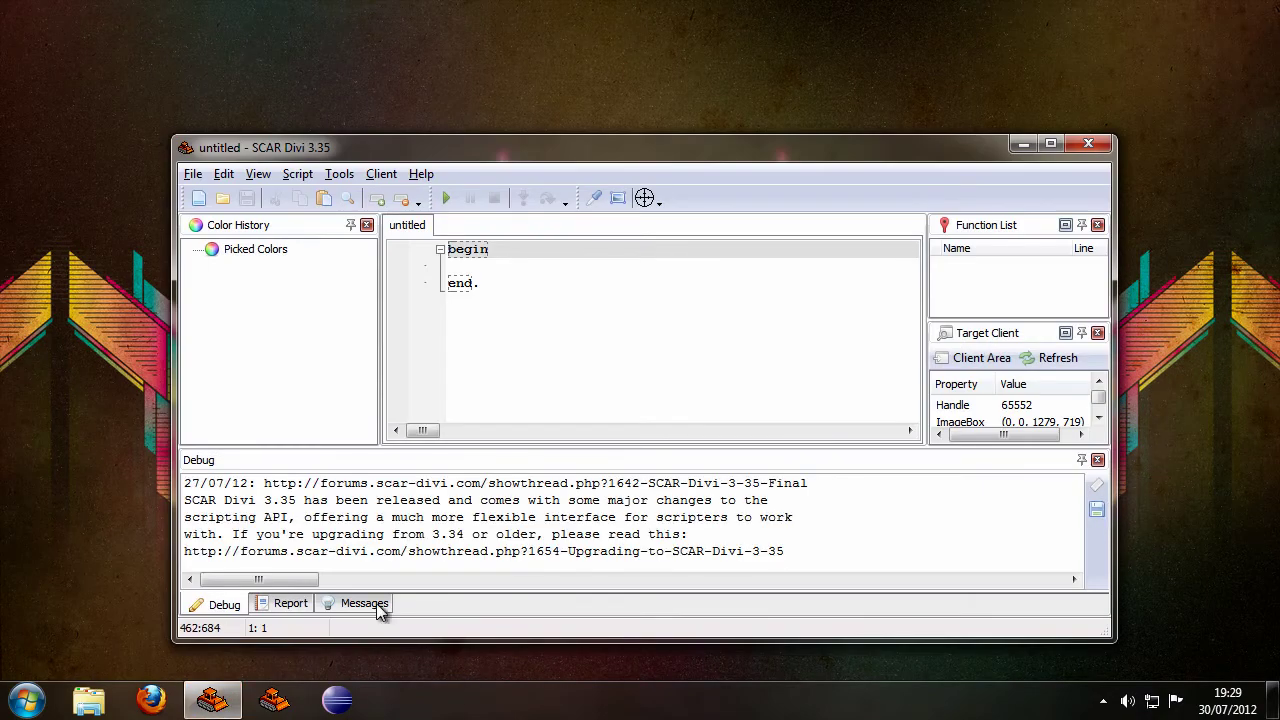
left_click(298, 227)
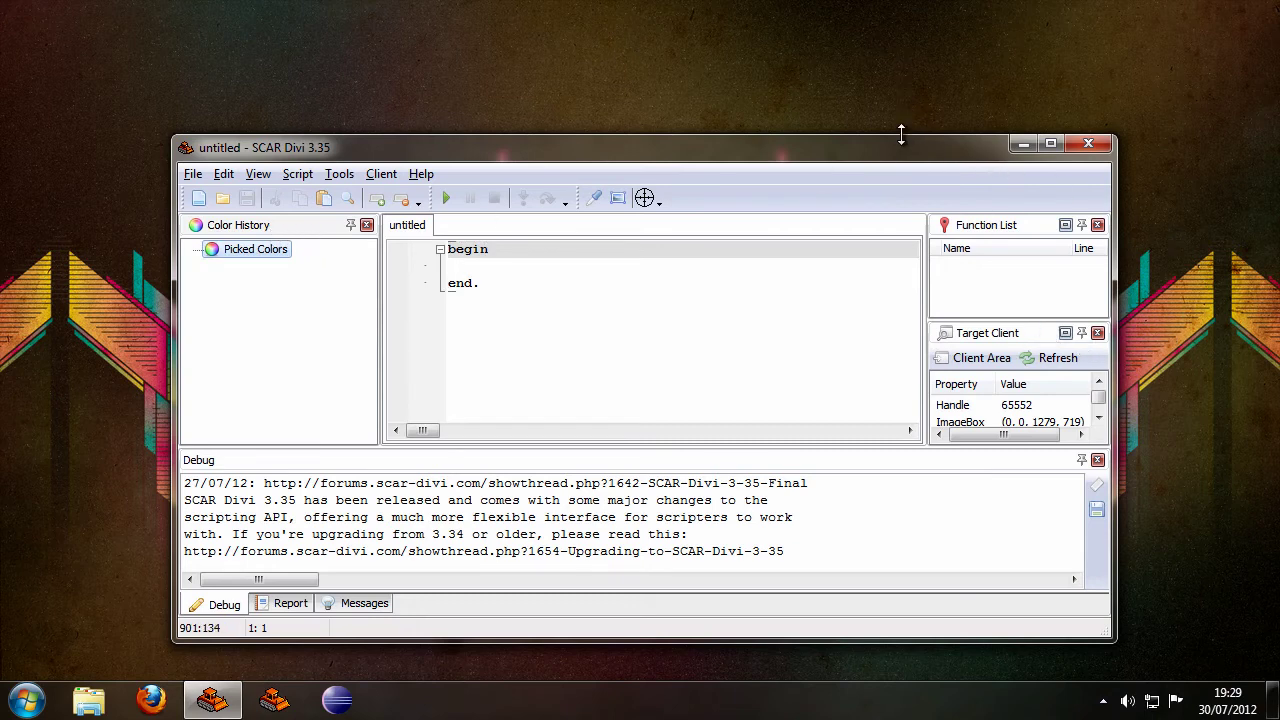
left_click_drag(901, 134, 901, 57)
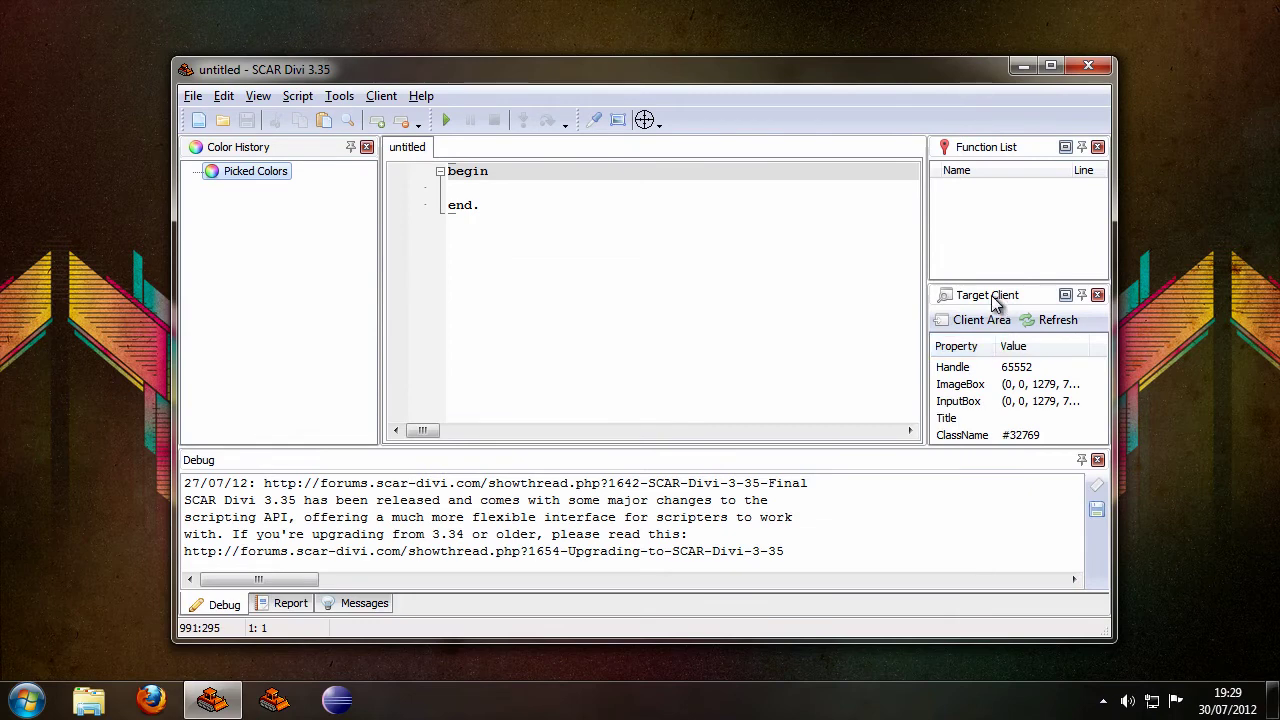
Test client targeting with the crosshair on the SCAR Divi main window, the Color History tree and the Target Client pane.
left_click_drag(644, 120, 709, 55)
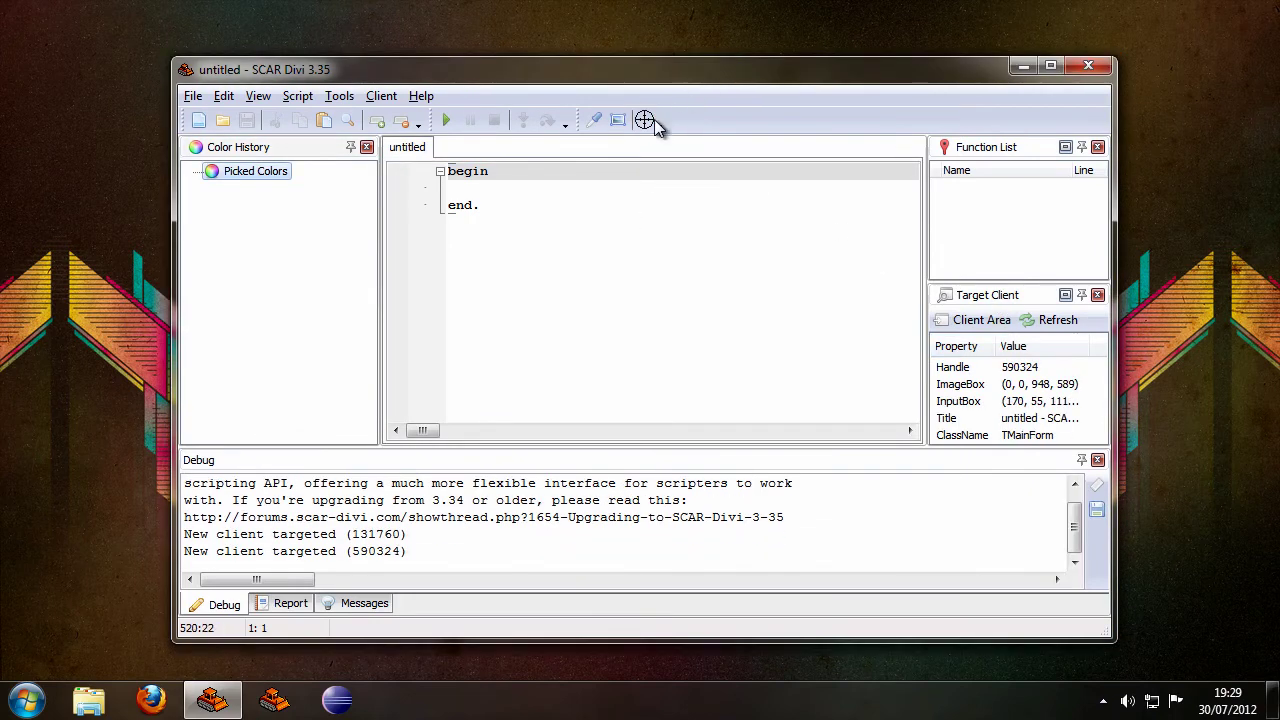
left_click_drag(644, 120, 298, 210)
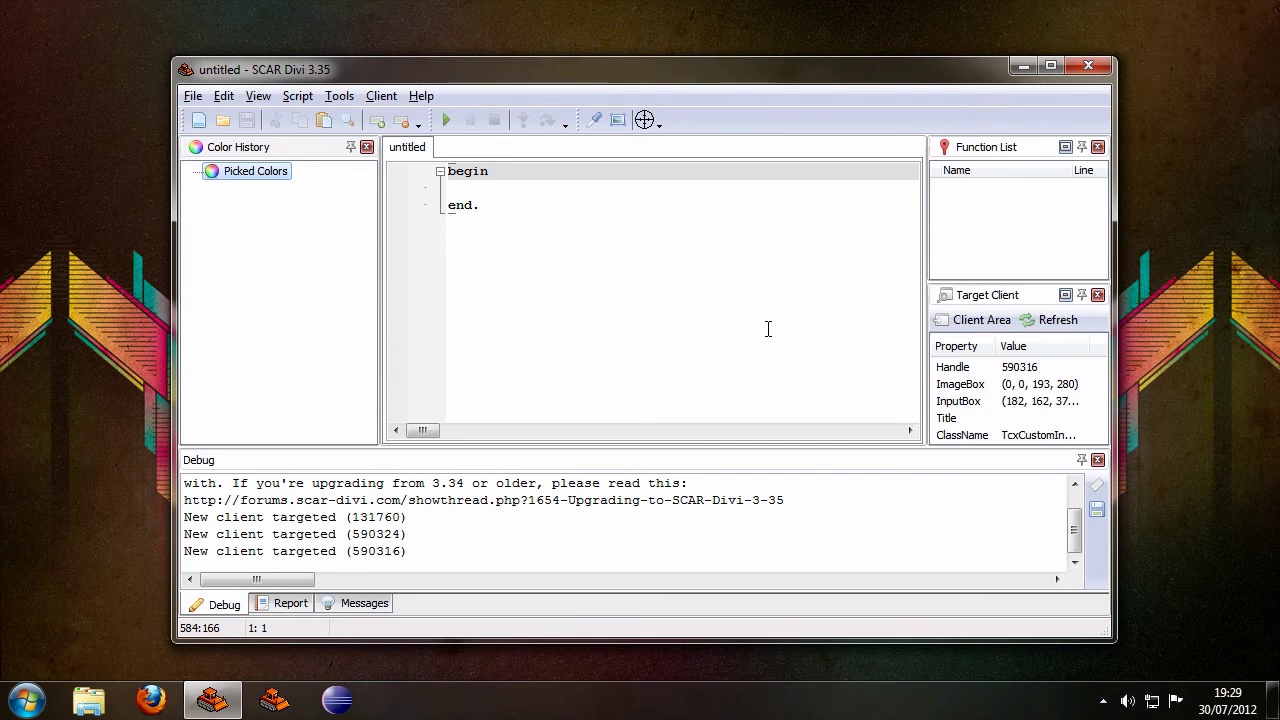
left_click_drag(646, 120, 1066, 291)
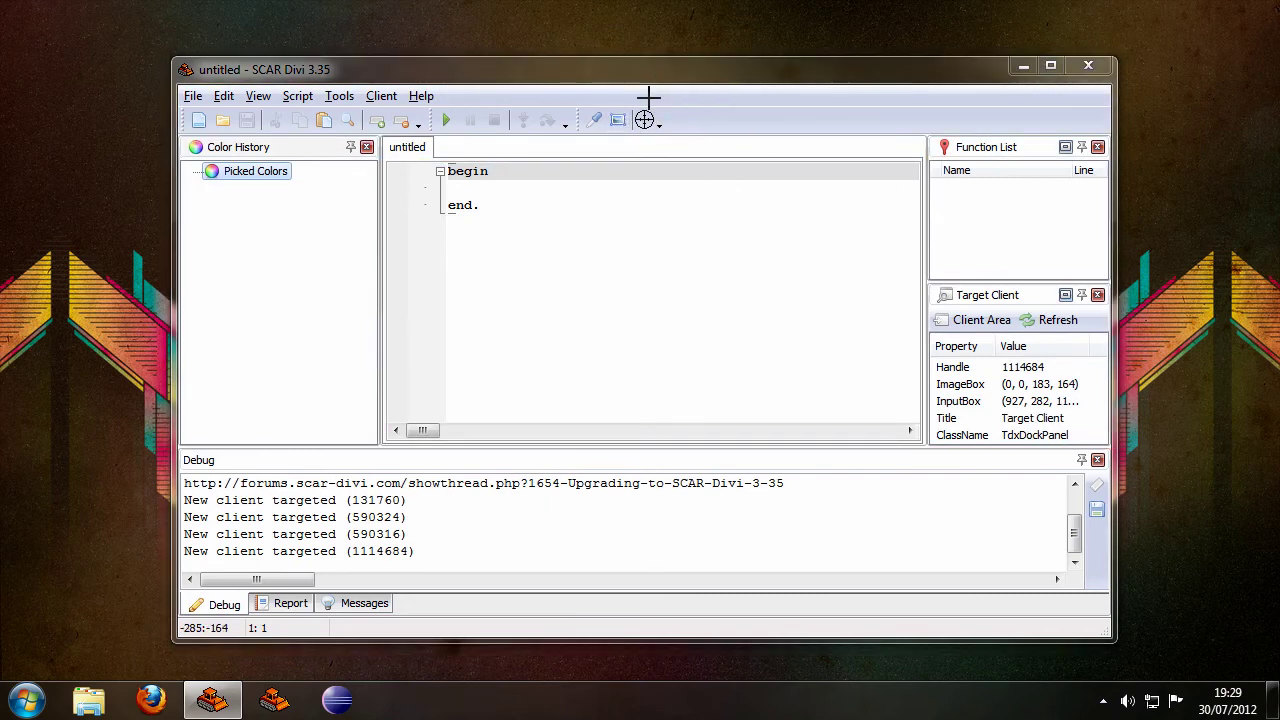